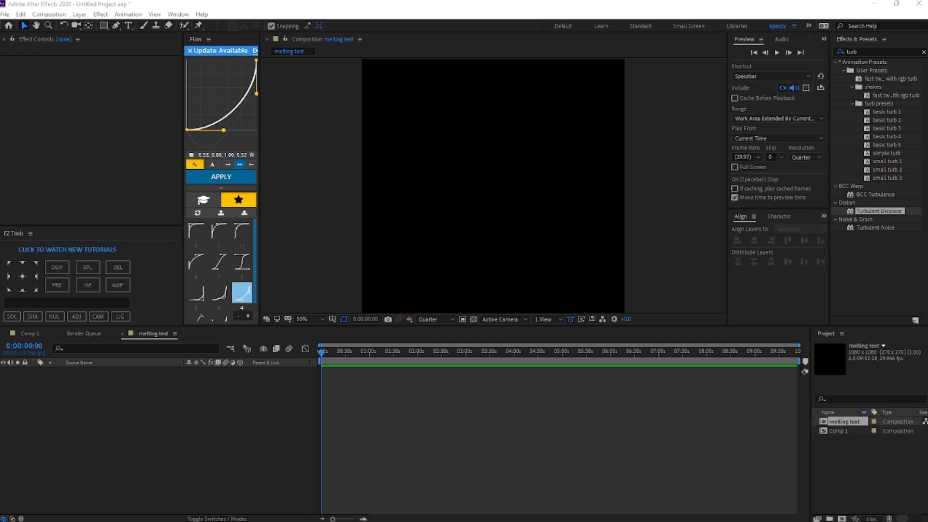
# Step: Clear the 'turb' query from the Effects & Presets search and bring up the new-layer menu
pyautogui.press('BackSpace')
pyautogui.press('BackSpace')
pyautogui.press('BackSpace')
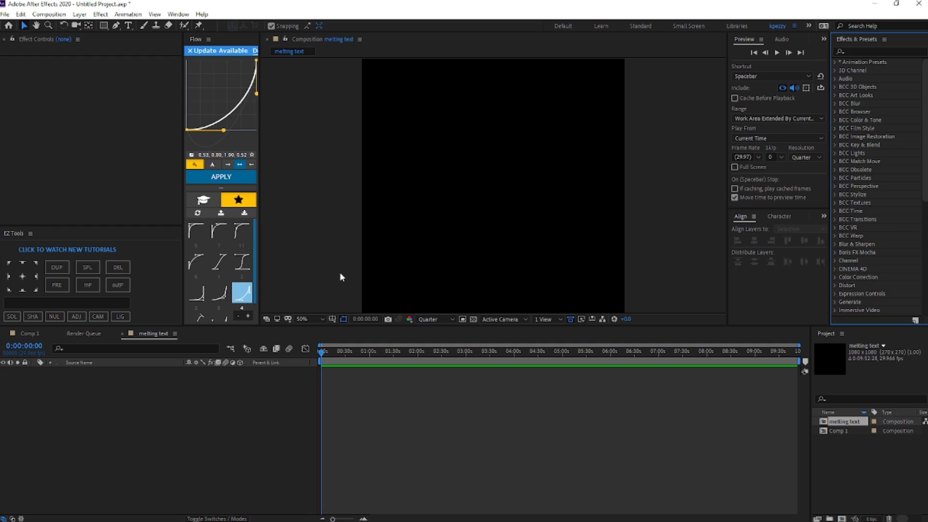
pyautogui.rightClick(502, 445)
pyautogui.moveTo(561, 339)
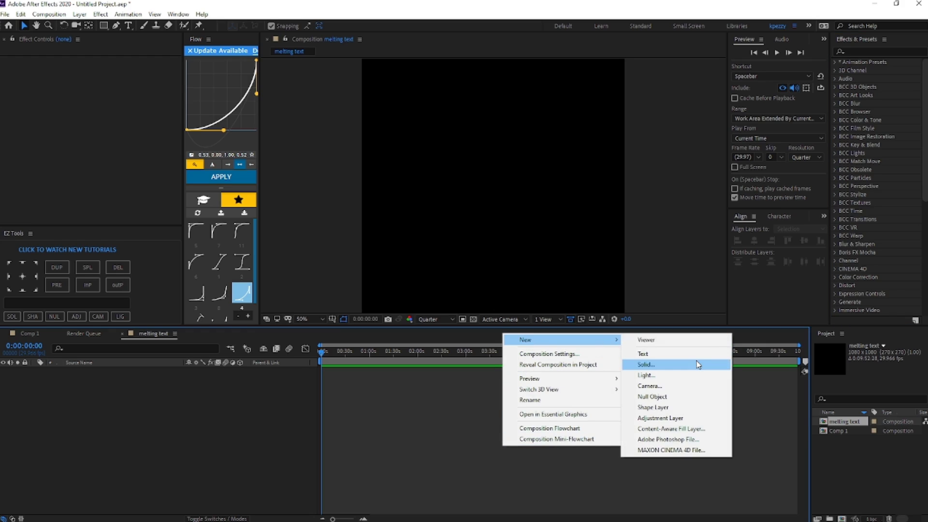
# Step: Add a text layer reading 'whatever your heart desires' and centre its anchor point
pyautogui.click(694, 355)
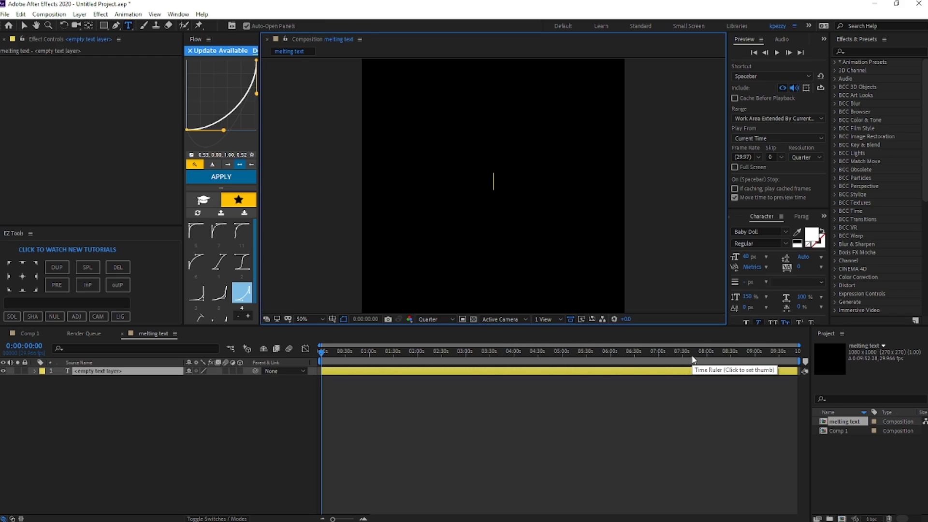
pyautogui.write('whatever your heart desires')
pyautogui.click(581, 381)
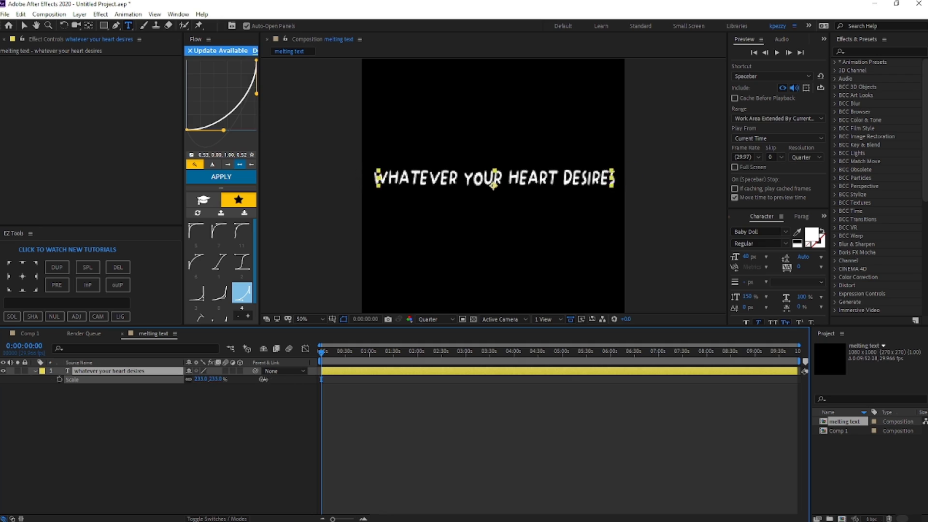
pyautogui.click(22, 277)
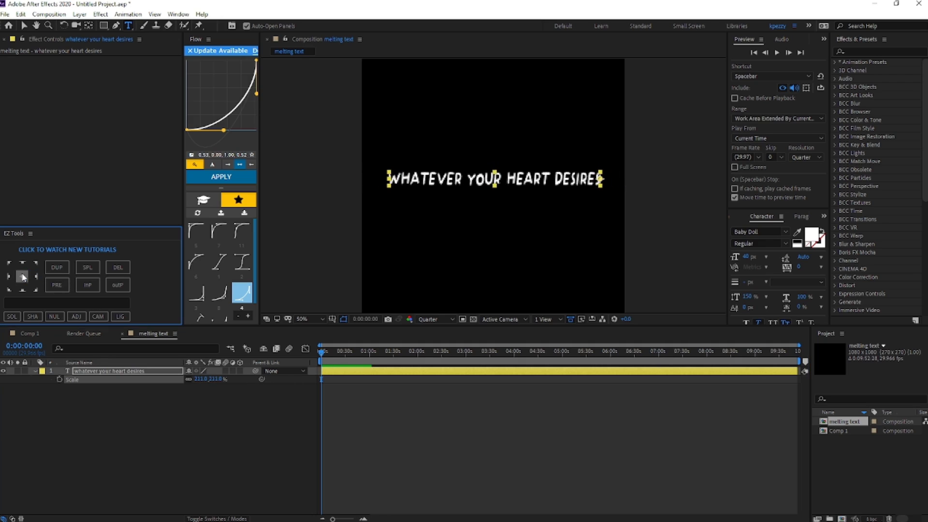
# Step: Align the heading text layer to the composition's vertical centre
pyautogui.click(733, 219)
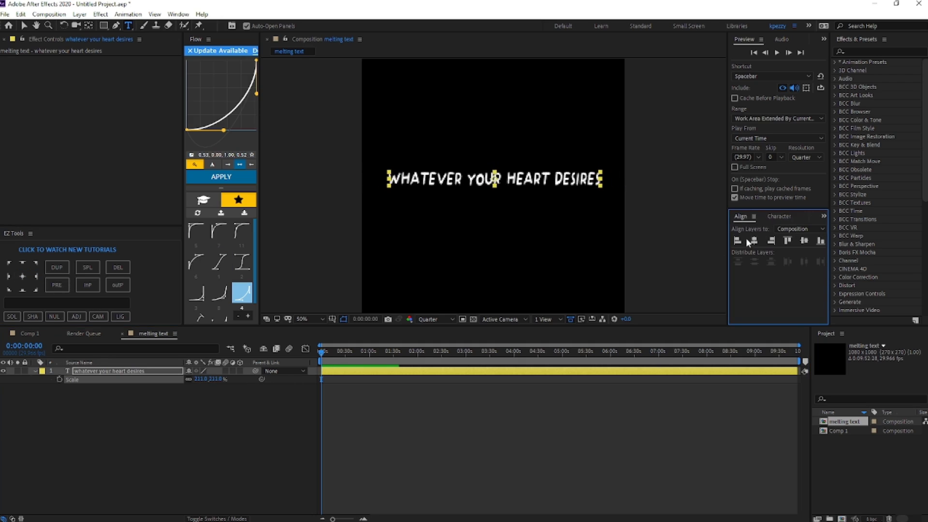
pyautogui.click(804, 241)
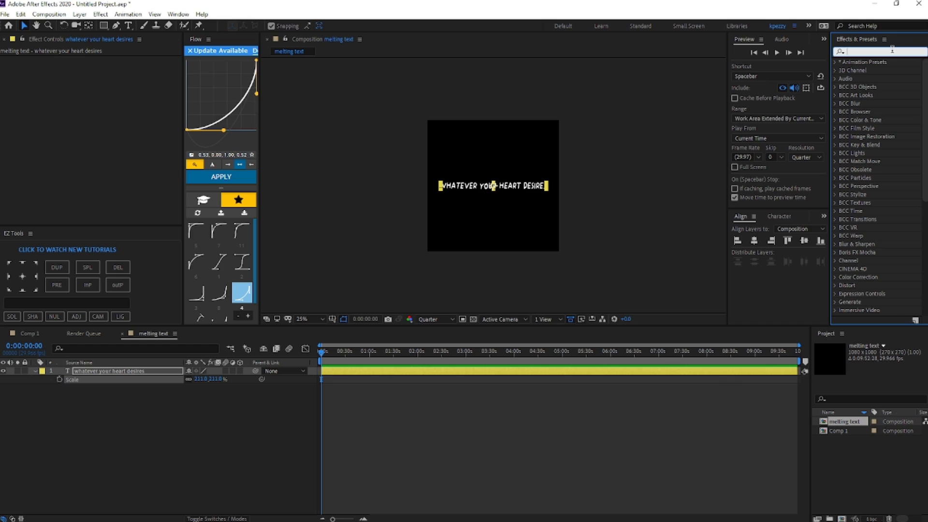
pyautogui.write('s_')
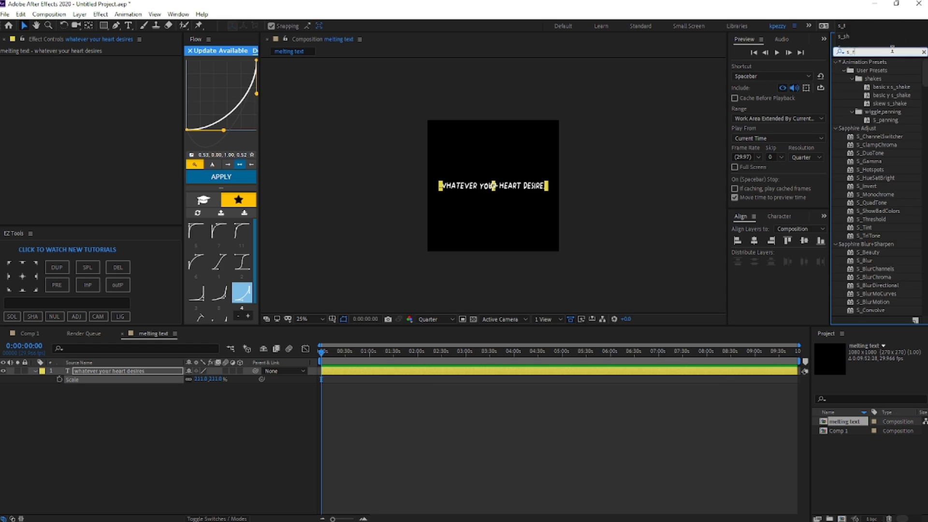
pyautogui.write('texturefl')
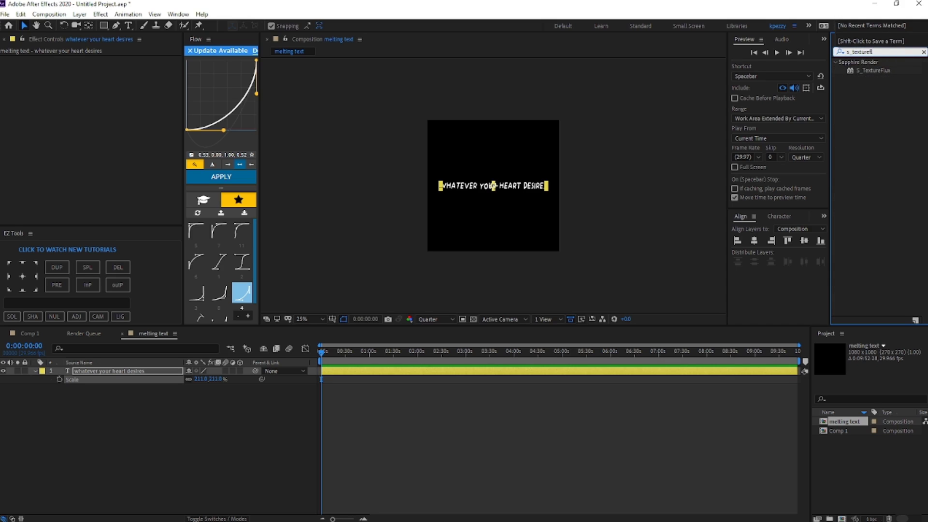
# Step: Drag Sapphire Render S_TextureFlux onto the heading text layer
pyautogui.moveTo(877, 69); pyautogui.dragTo(429, 374)
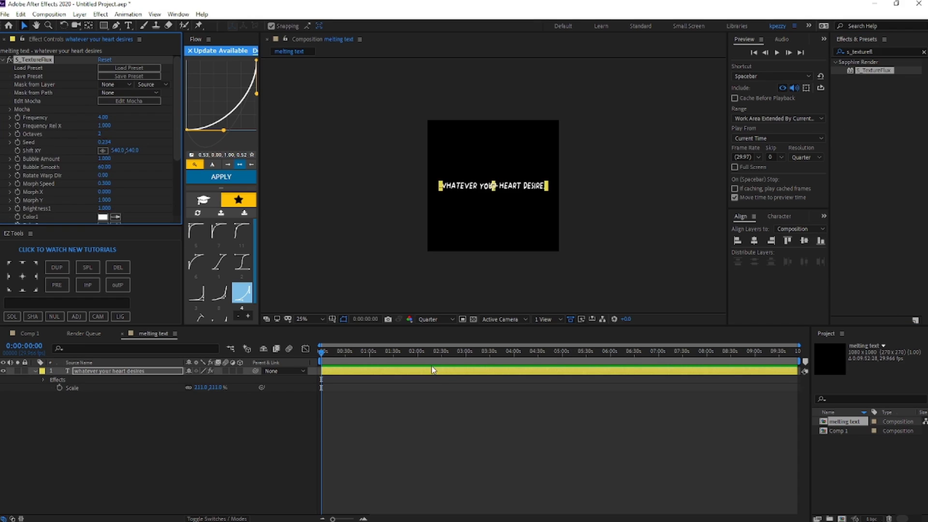
pyautogui.click(420, 320)
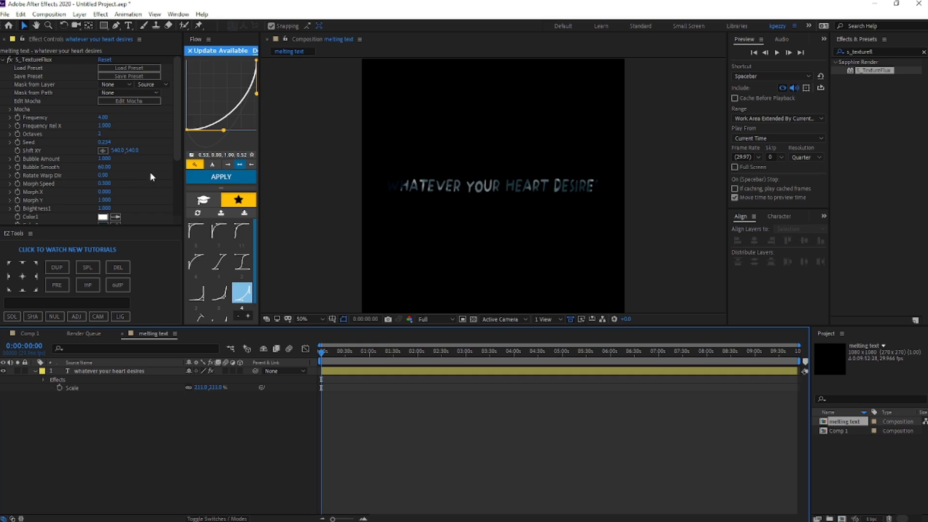
pyautogui.scroll(-3, 150, 172)
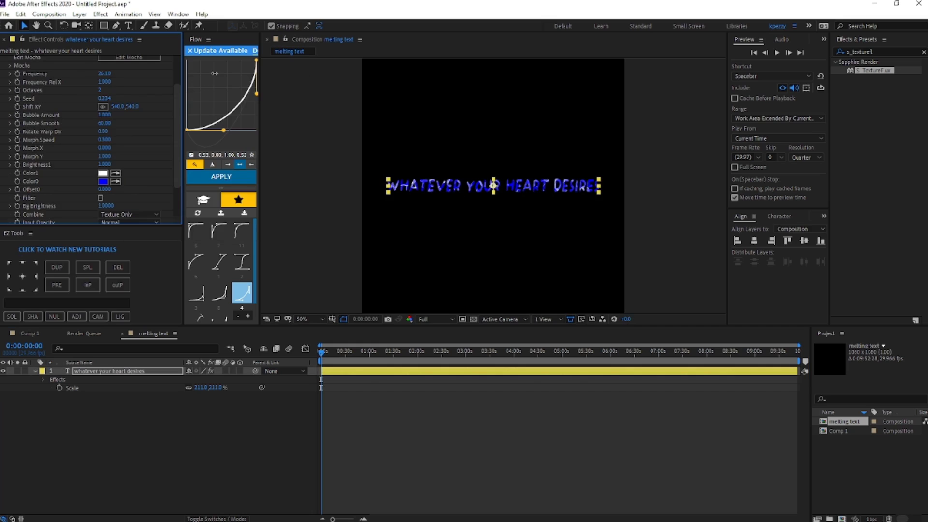
# Step: Set TextureFlux Frequency to 28.80 and play back the melting animation
pyautogui.moveTo(215, 74)
pyautogui.mouseDown()
pyautogui.moveTo(280, 70)
pyautogui.moveTo(246, 71)
pyautogui.mouseUp()
pyautogui.click(482, 411)
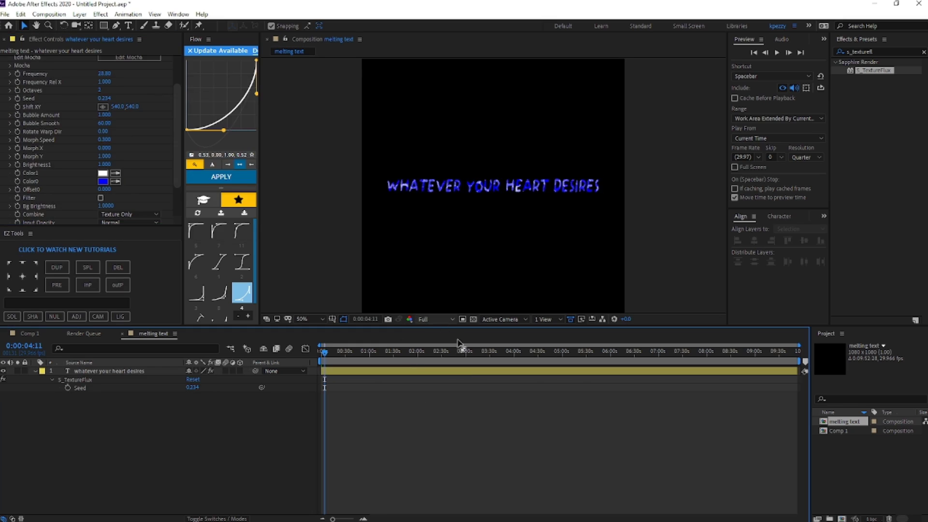
pyautogui.press('space')
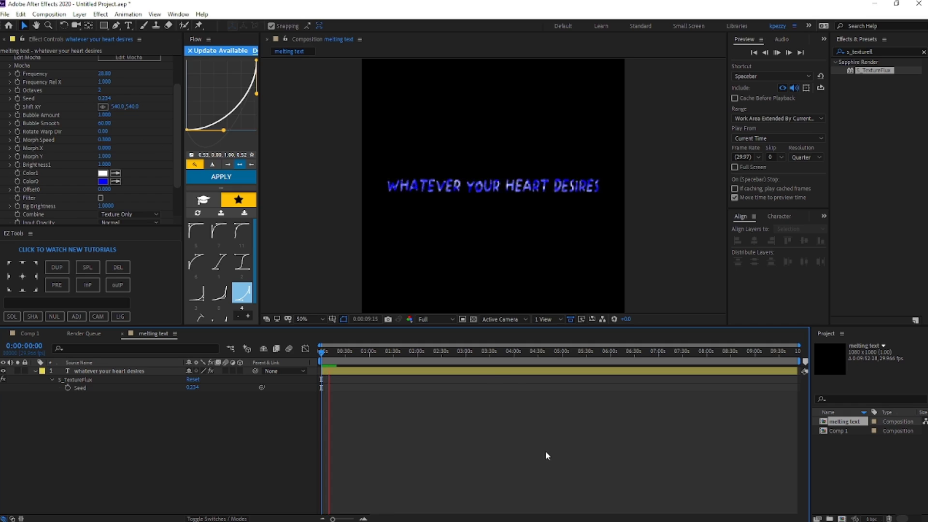
# Step: Stop playback and raise TextureFlux Brightness1 to 1.970
pyautogui.hotkey('ctrl', 'a')
pyautogui.moveTo(113, 168)
pyautogui.mouseDown()
pyautogui.moveTo(144, 163)
pyautogui.moveTo(123, 164)
pyautogui.mouseUp()
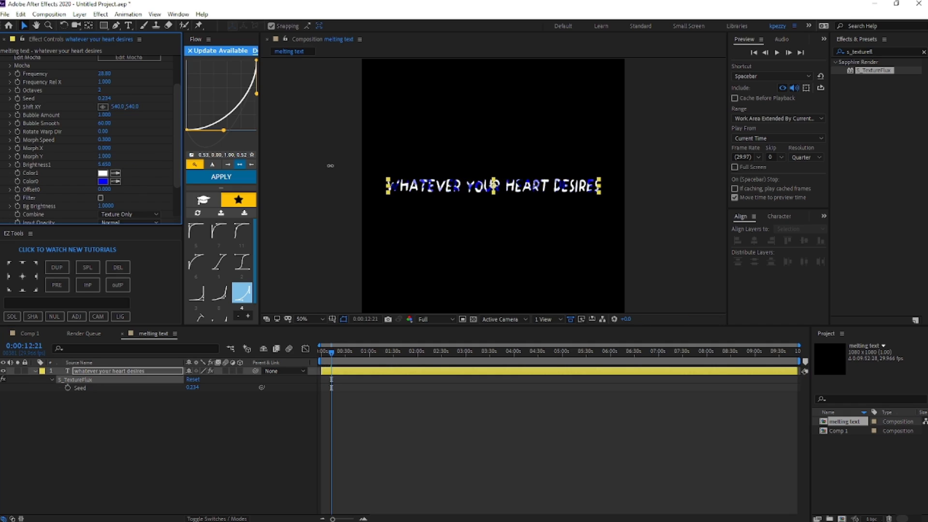
pyautogui.click(621, 394)
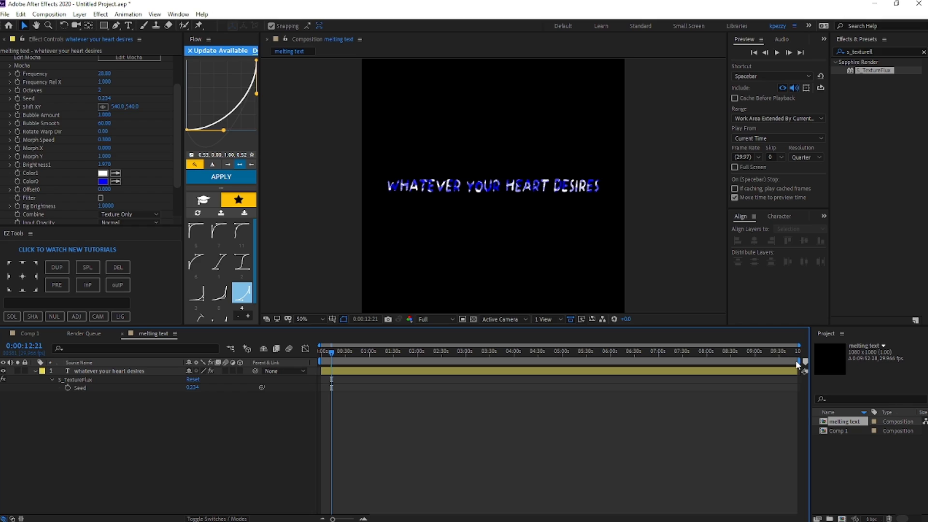